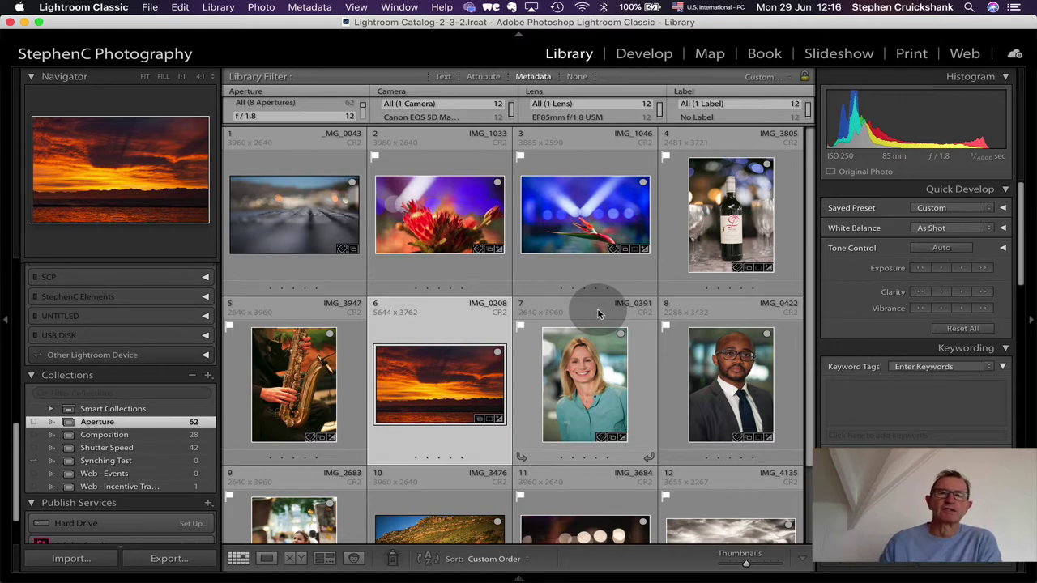
# Step: Scroll through the grid of 12 f/1.8 photos to look them over
pyautogui.scroll(-1, 438, 358)
pyautogui.scroll(1, 439, 358)
pyautogui.scroll(-1, 438, 364)
pyautogui.scroll(1, 438, 366)
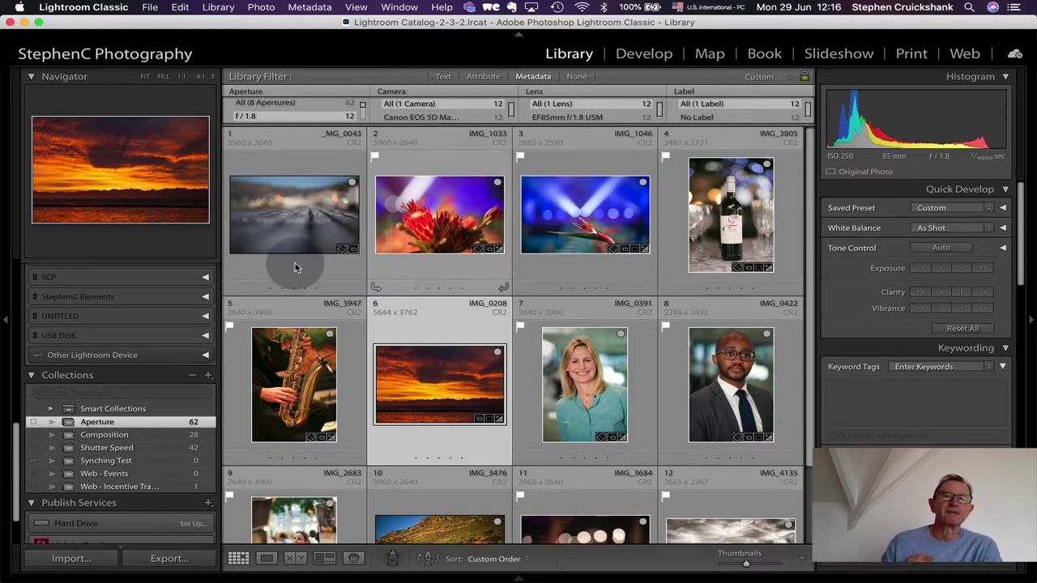
# Step: Open the blurred boardwalk photo in Develop, then advance to the red protea
pyautogui.click(287, 174)
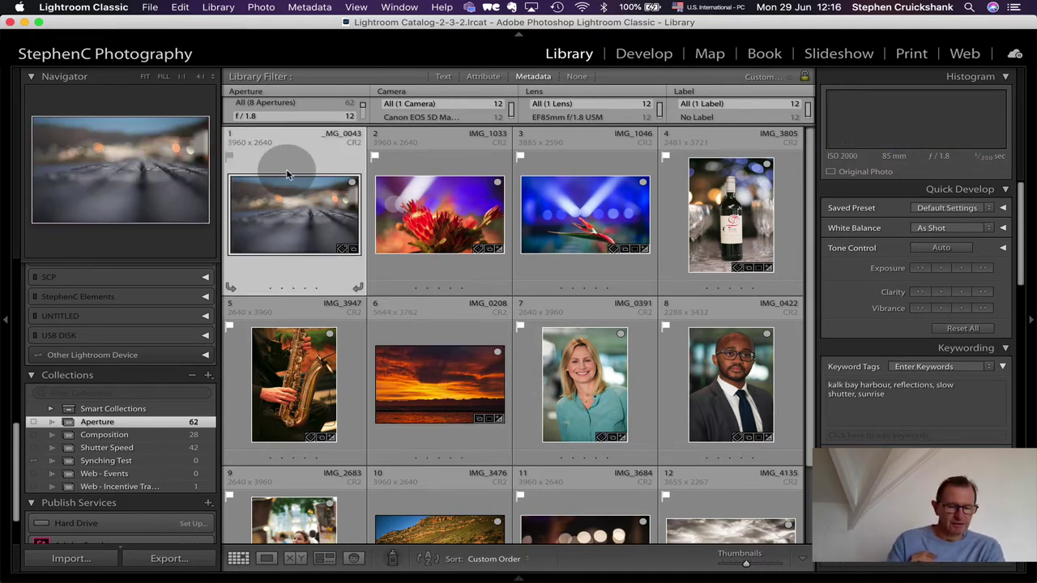
pyautogui.press('d')
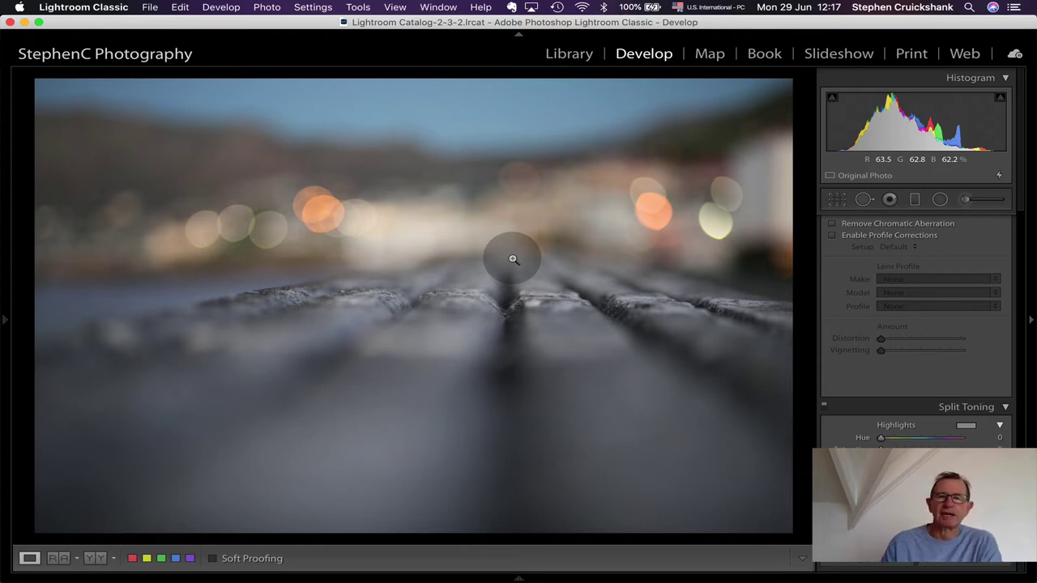
pyautogui.press('Right')
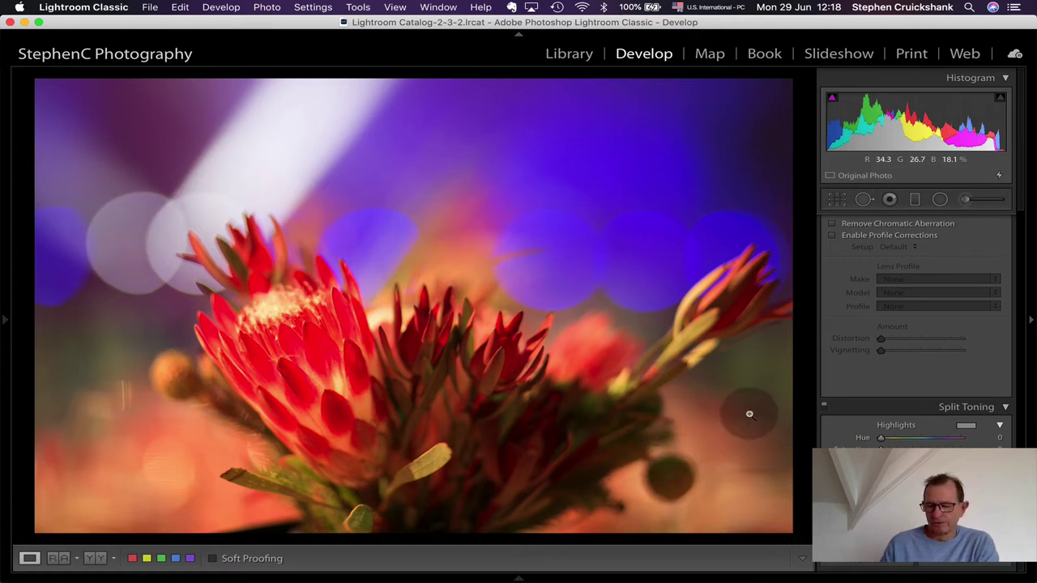
# Step: Step from the bird-of-paradise photo on to the wine bottle shot
pyautogui.press('Right')
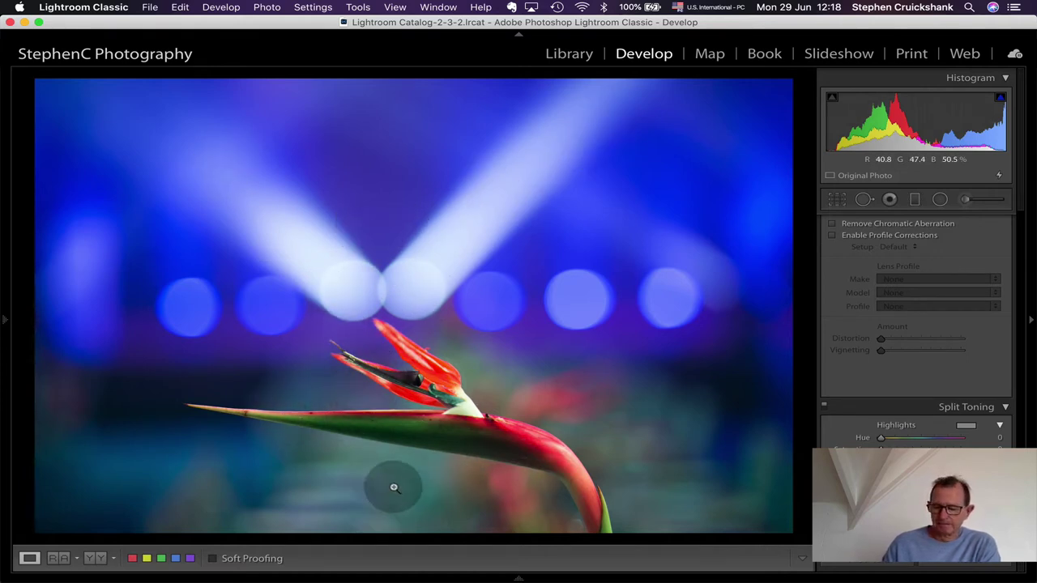
pyautogui.press('Right')
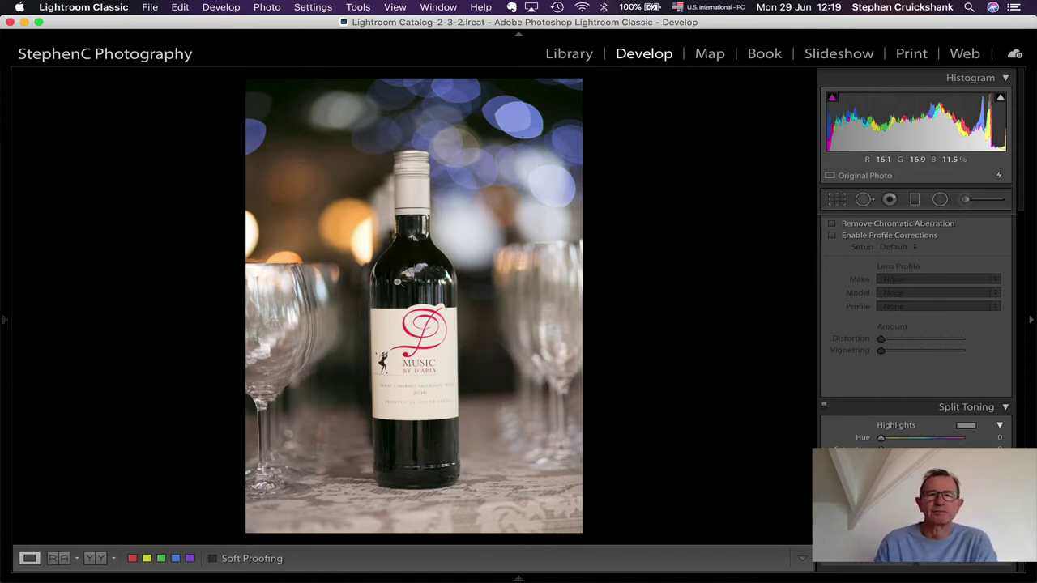
# Step: Advance from the wine bottle to the saxophone photo
pyautogui.press('Right')
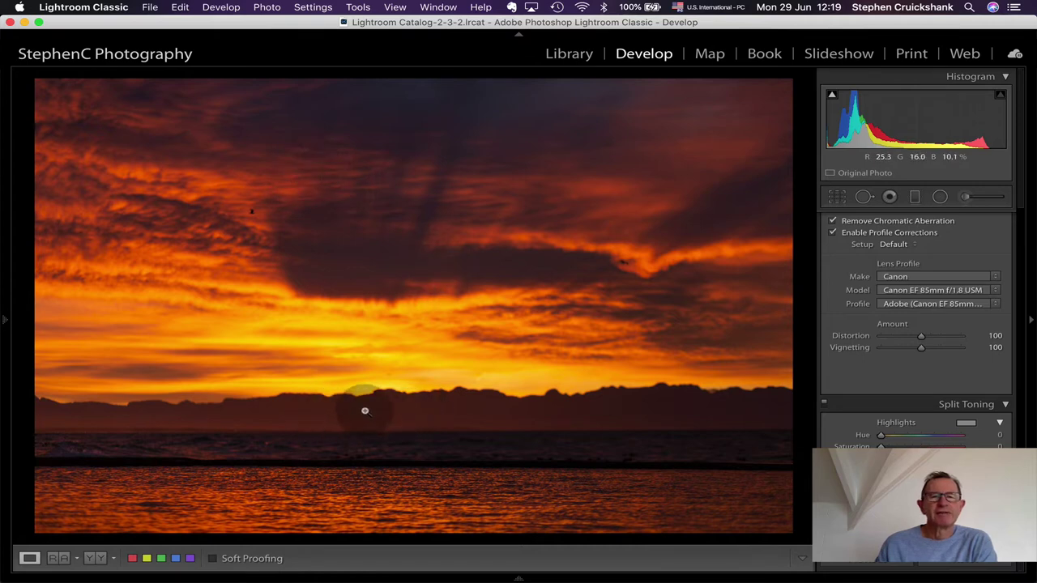
# Step: Zoom to 1:1 on the sunset horizon, return to Fit, then go to the woman's portrait
pyautogui.click(408, 397)
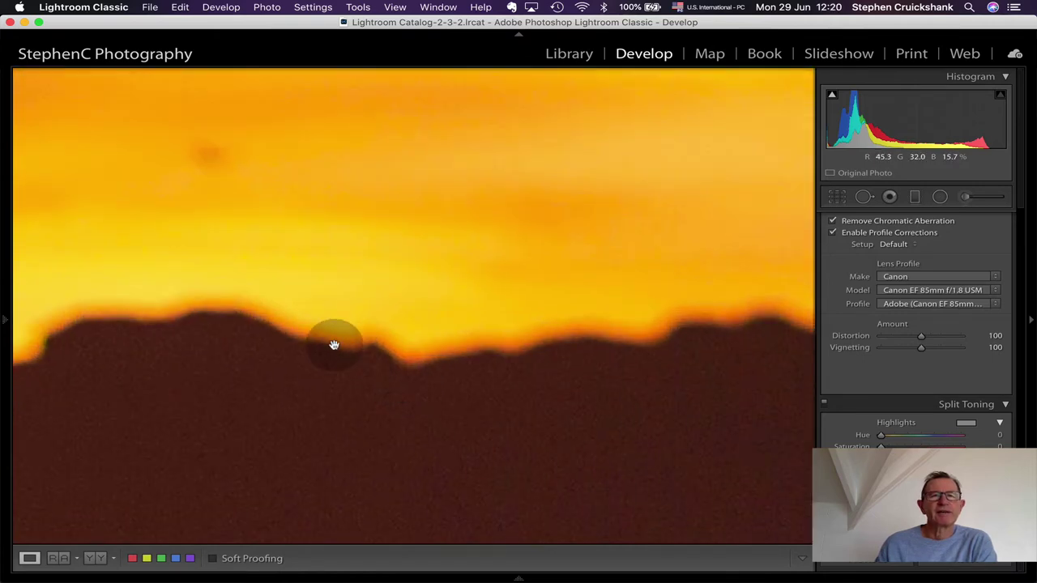
pyautogui.click(518, 383)
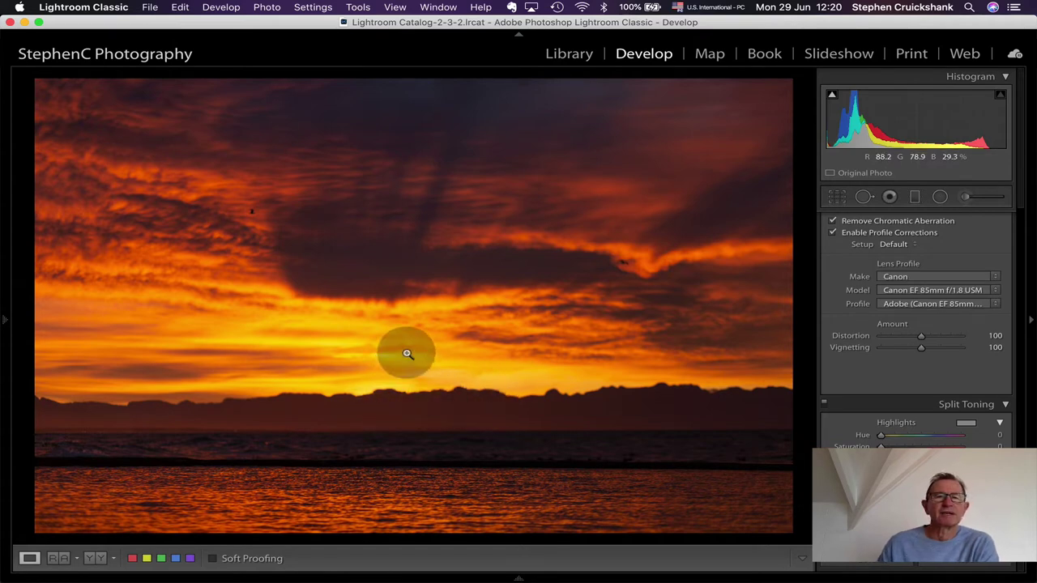
pyautogui.press('Right')
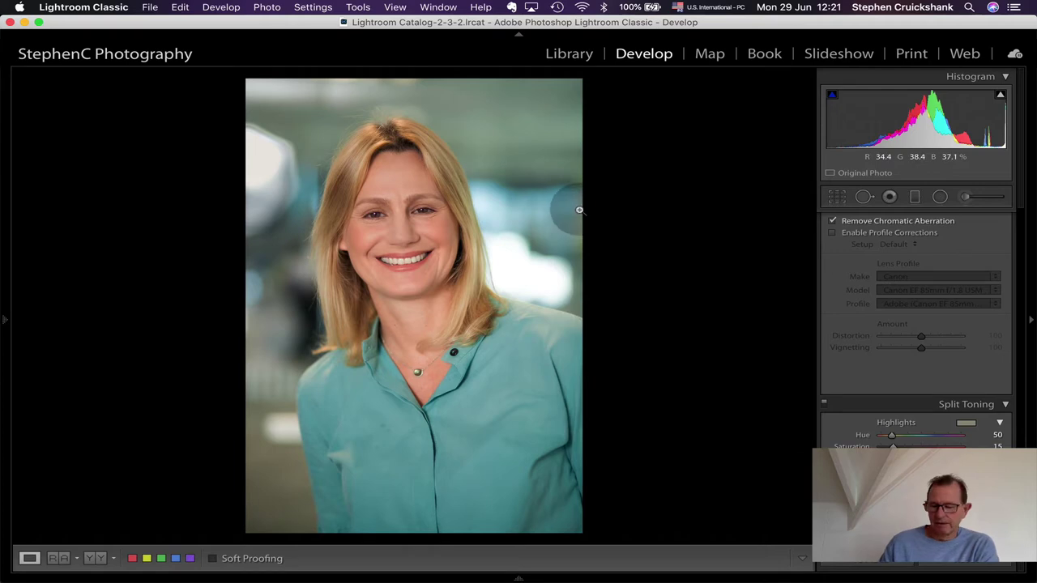
# Step: Advance to the bearded man in glasses, grey suit and navy tie
pyautogui.press('Right')
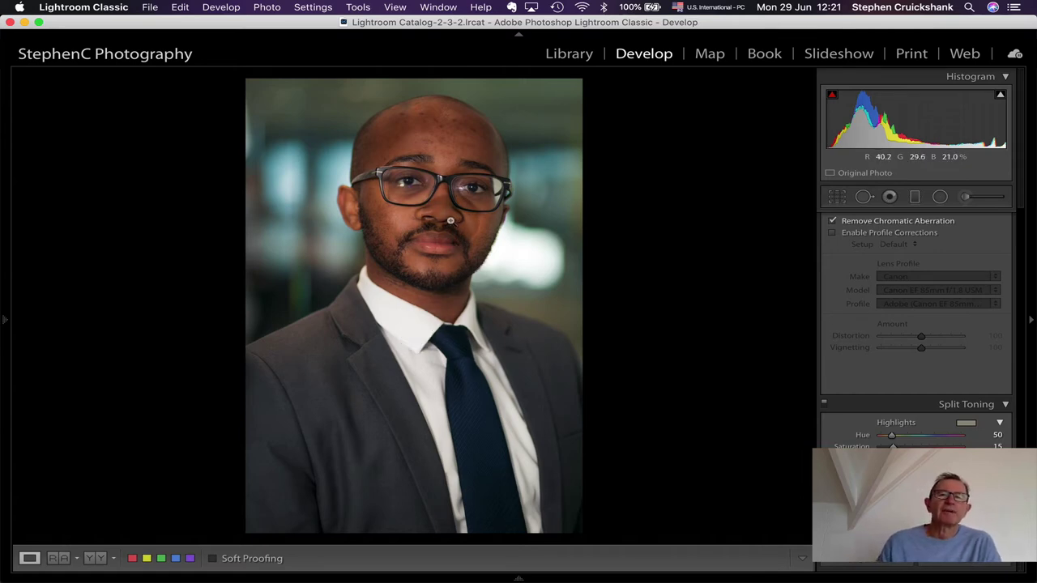
# Step: Inspect the man's eye and glasses edge close up, then advance to the market-stall photo
pyautogui.click(418, 186)
pyautogui.moveTo(438, 200); pyautogui.dragTo(421, 328)
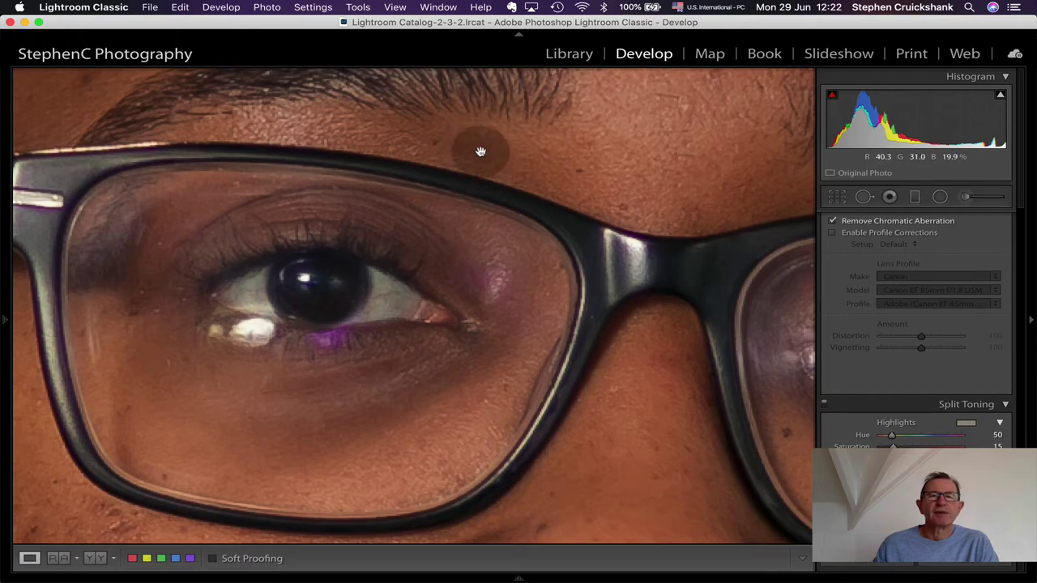
pyautogui.click(597, 188)
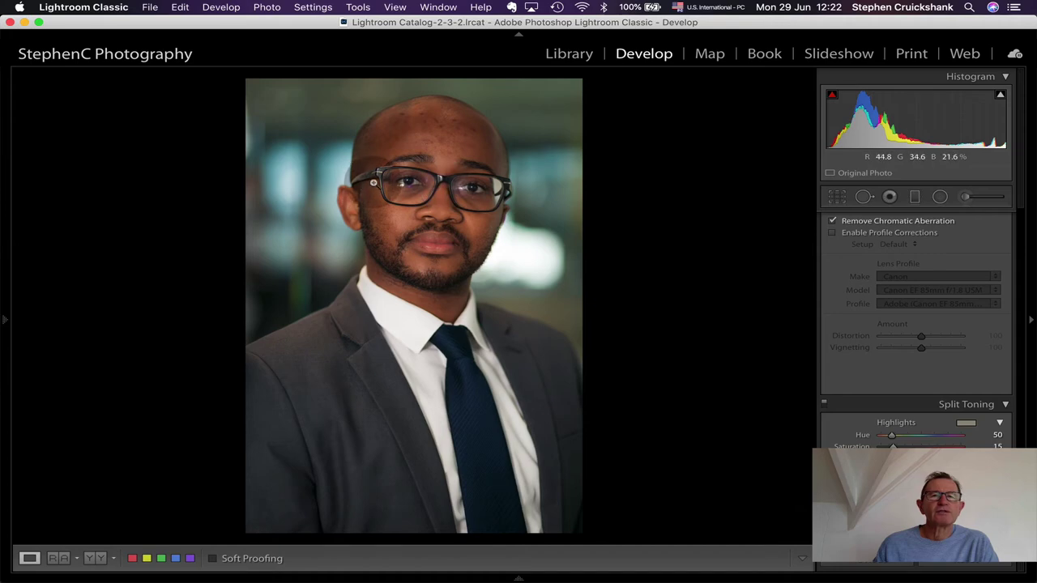
pyautogui.click(376, 185)
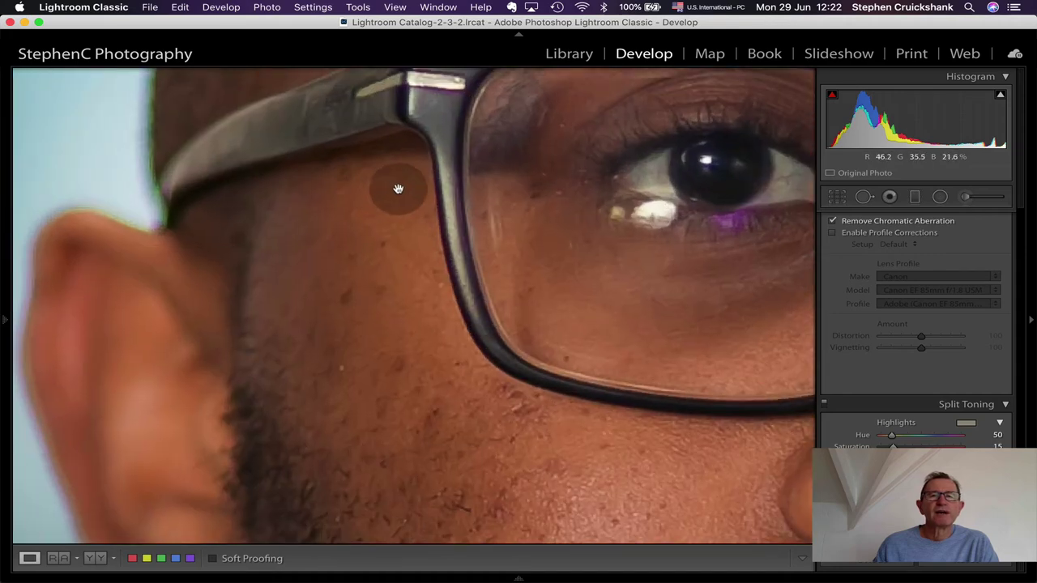
pyautogui.click(653, 204)
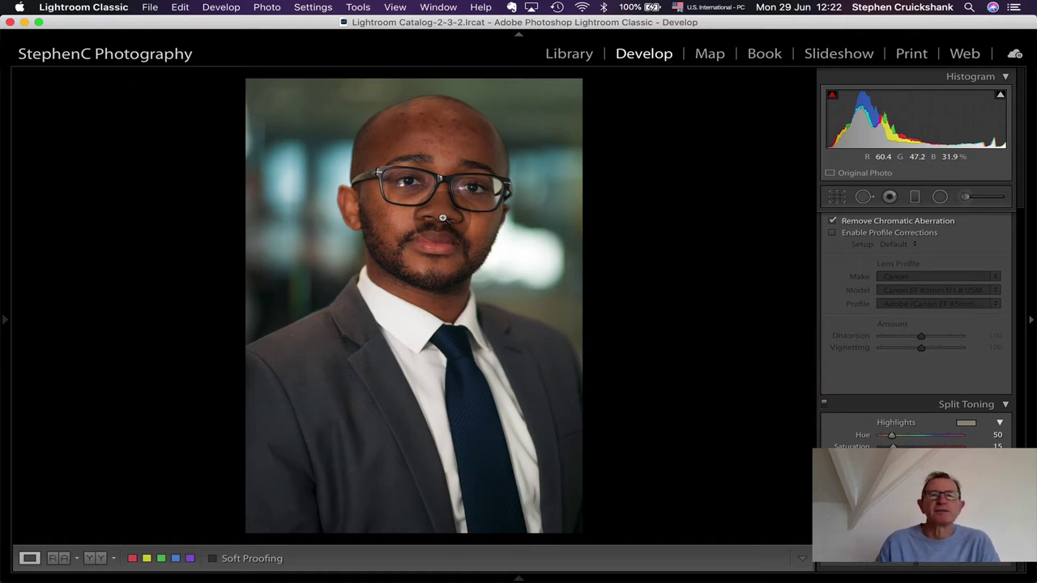
pyautogui.press('Right')
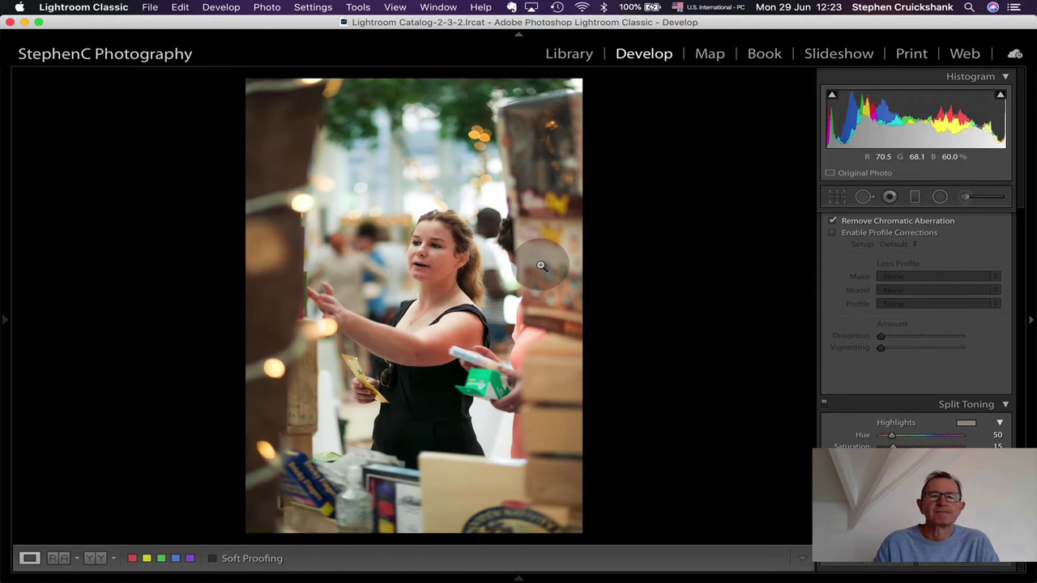
# Step: Advance from the market-stall photo to the couple on the orange boulder
pyautogui.press('Right')
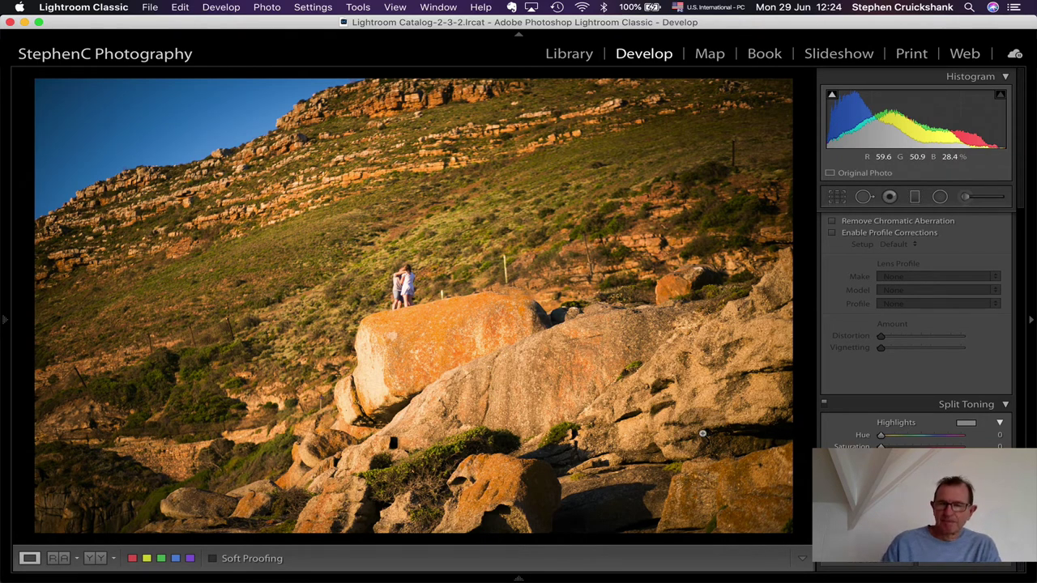
# Step: Advance to the pink flower photo with blurred bokeh lights
pyautogui.press('Right')
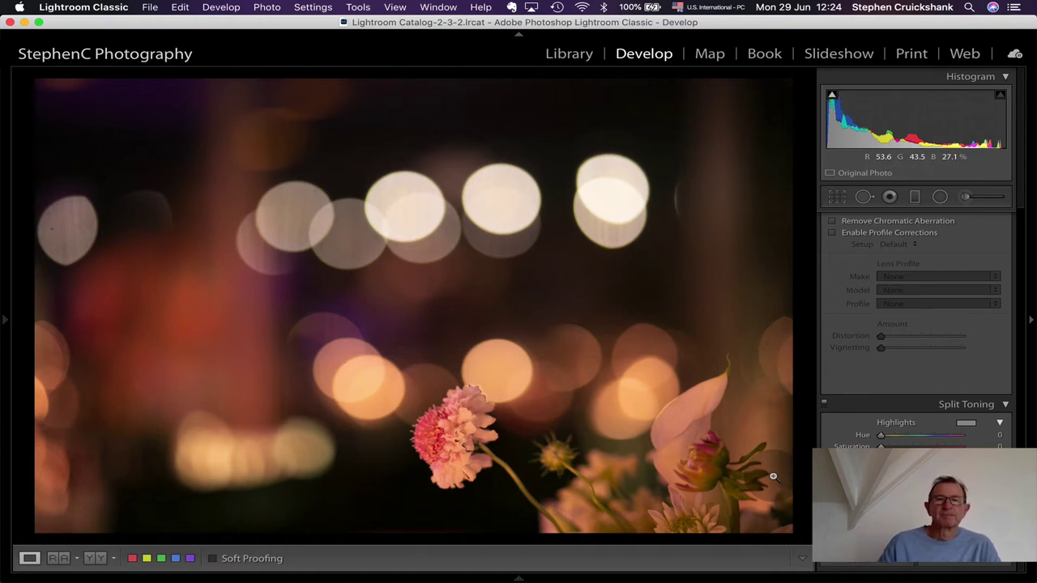
# Step: Advance to the horse-and-rider photo and return to the Library grid with G
pyautogui.press('Right')
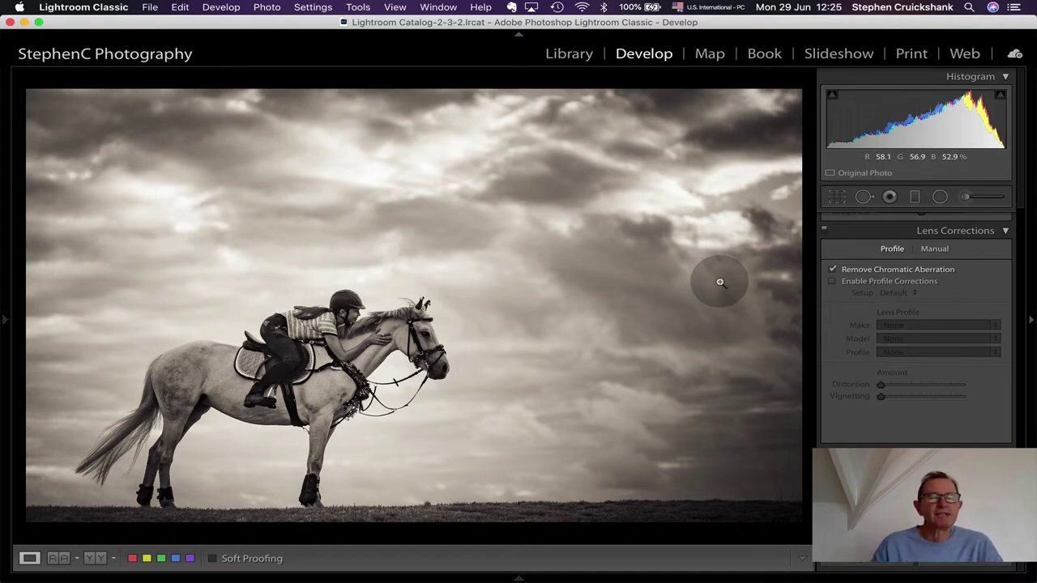
pyautogui.press('g')
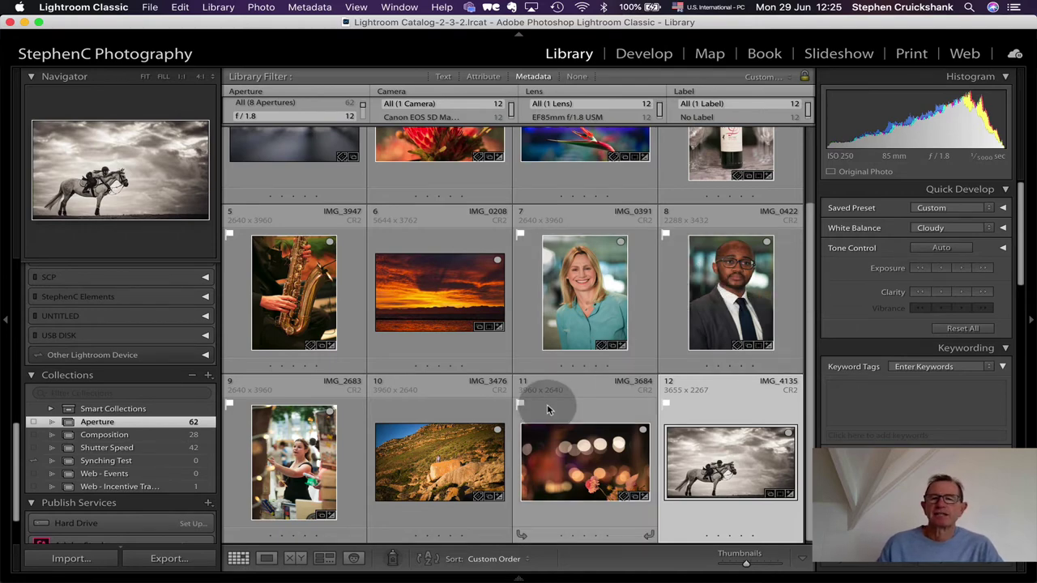
# Step: Hide thumbnail details, filter the grid to the eight f/2.8 photos, and open the sunglasses portrait in Develop
pyautogui.press('j')
pyautogui.press('j')
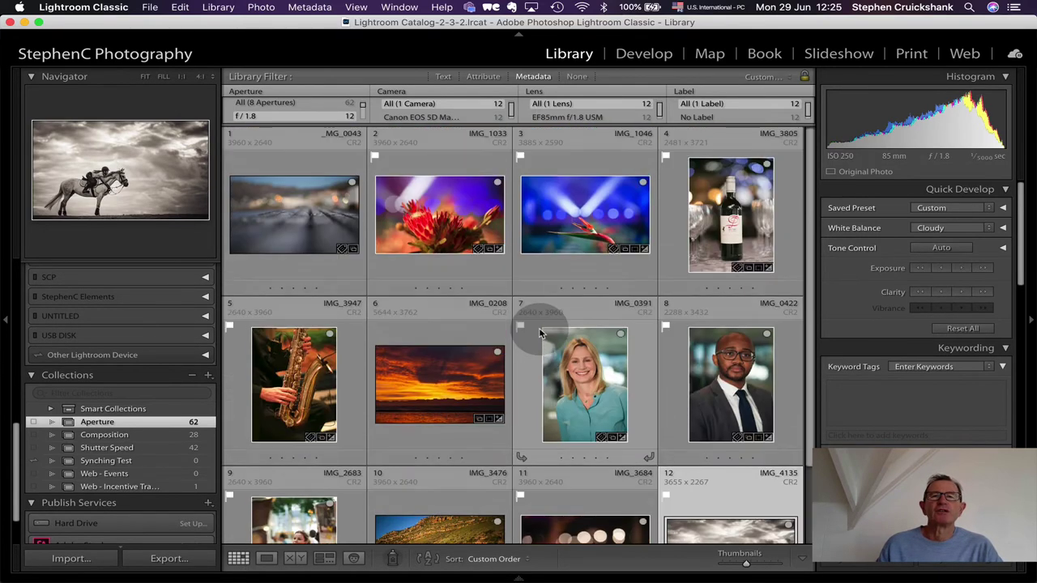
pyautogui.scroll(-2, 543, 328)
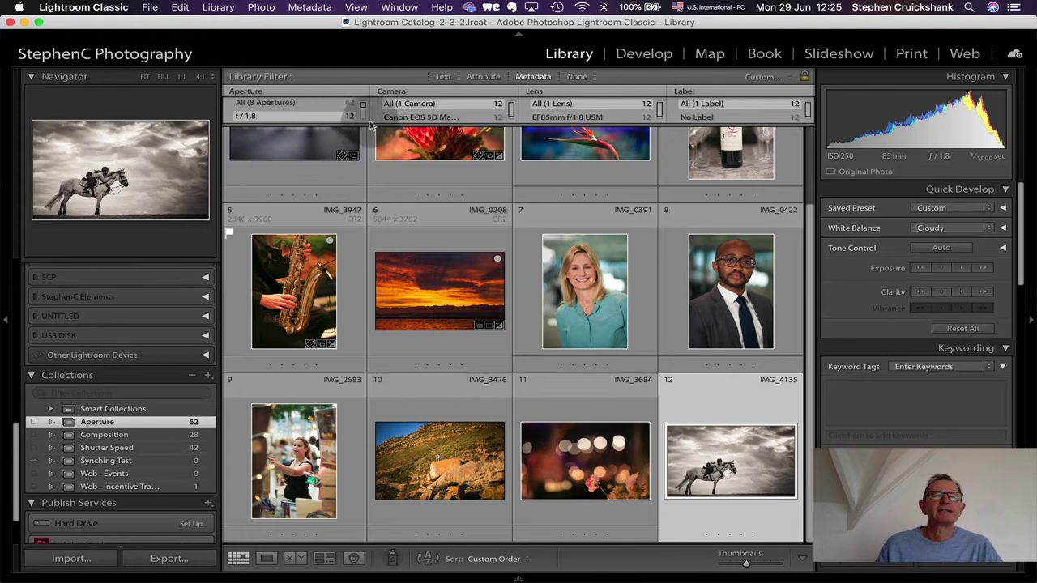
pyautogui.scroll(-1, 330, 121)
pyautogui.click(329, 119)
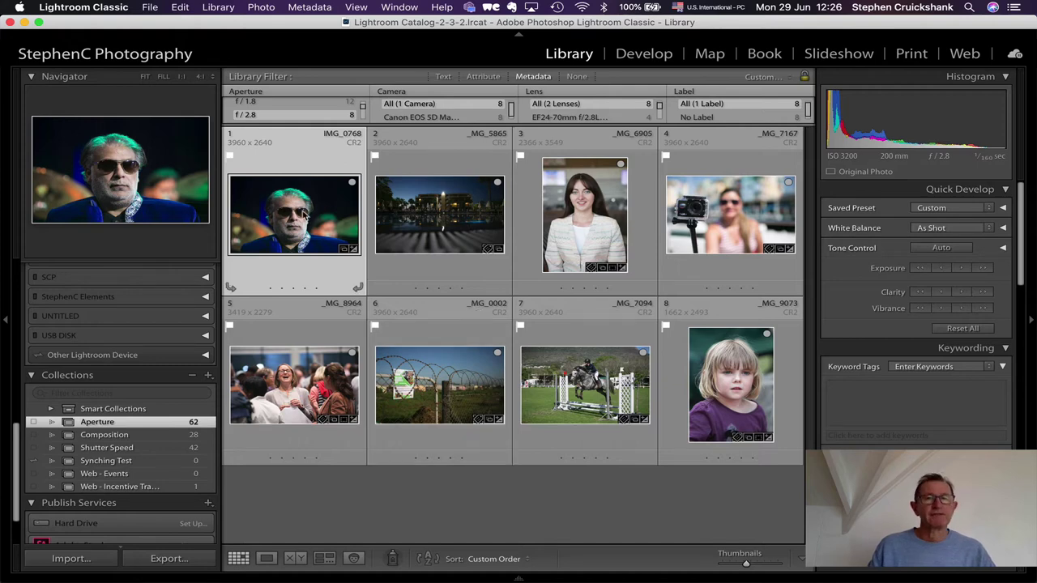
pyautogui.press('d')
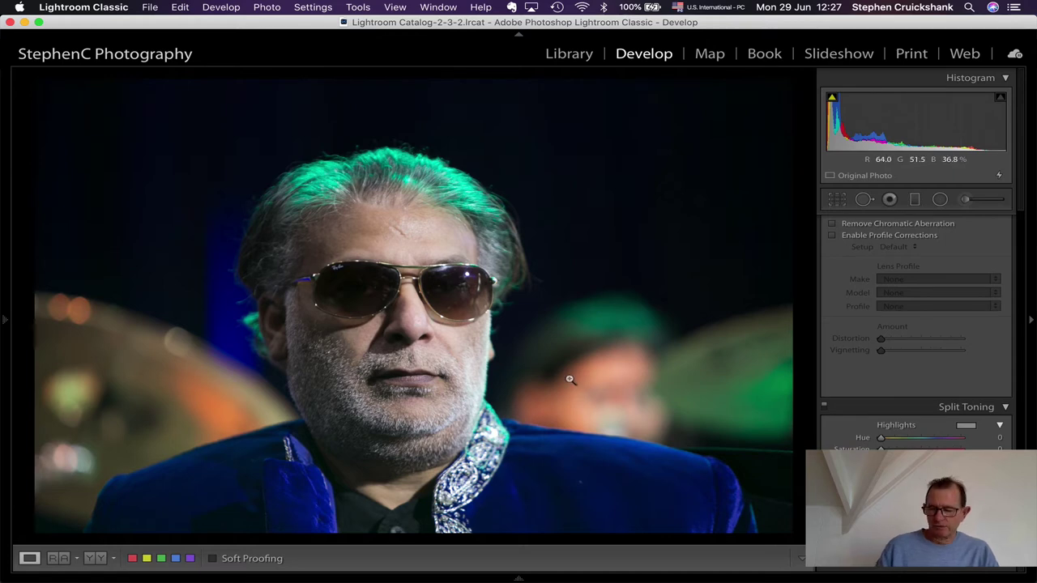
# Step: Advance from the sunglasses portrait to the night hotel pool photo (ISO 2000, 24 mm)
pyautogui.press('Right')
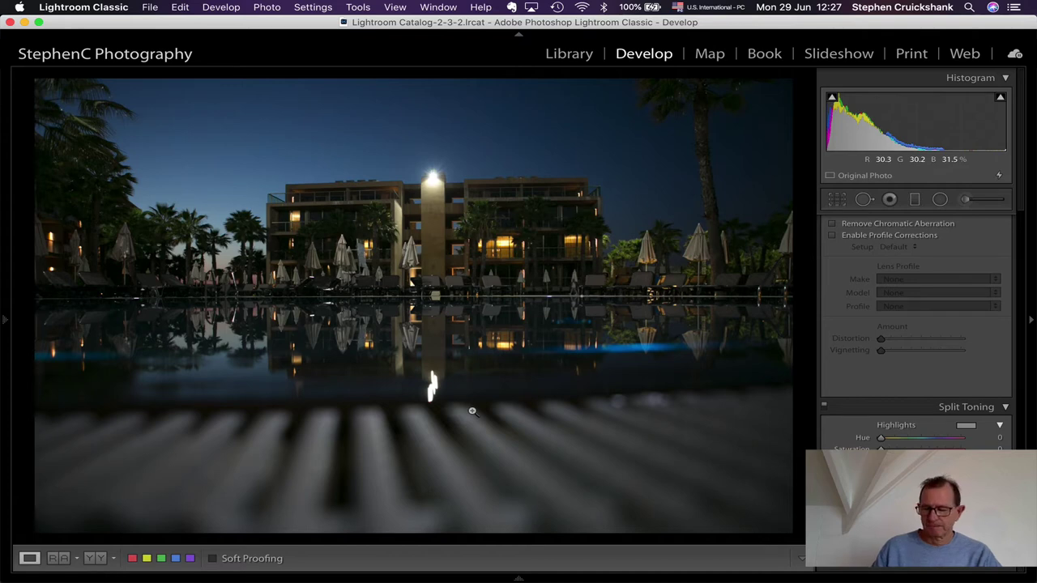
# Step: Advance to the portrait of the smiling woman in the pastel patterned jacket
pyautogui.press('Right')
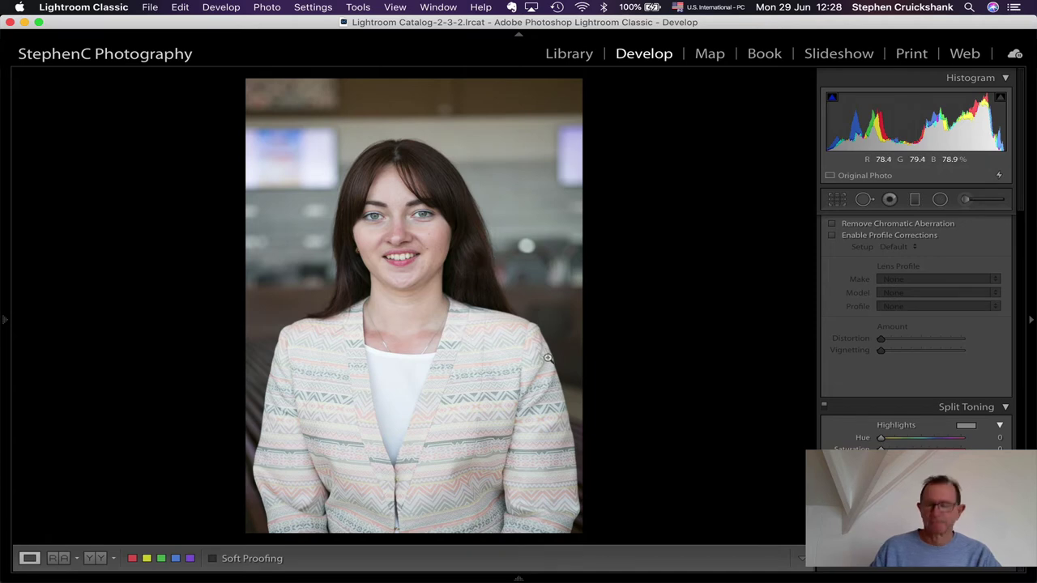
# Step: Advance to the Rollei action camera shot with the blurred sunglassed woman behind
pyautogui.press('Right')
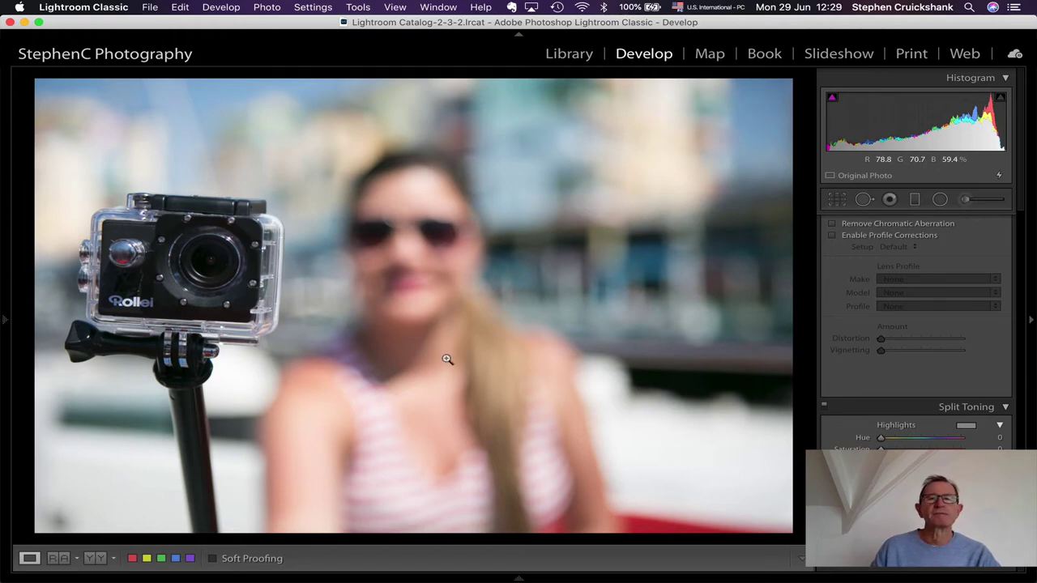
# Step: Advance to the party shot of the laughing woman holding a wine glass
pyautogui.press('Right')
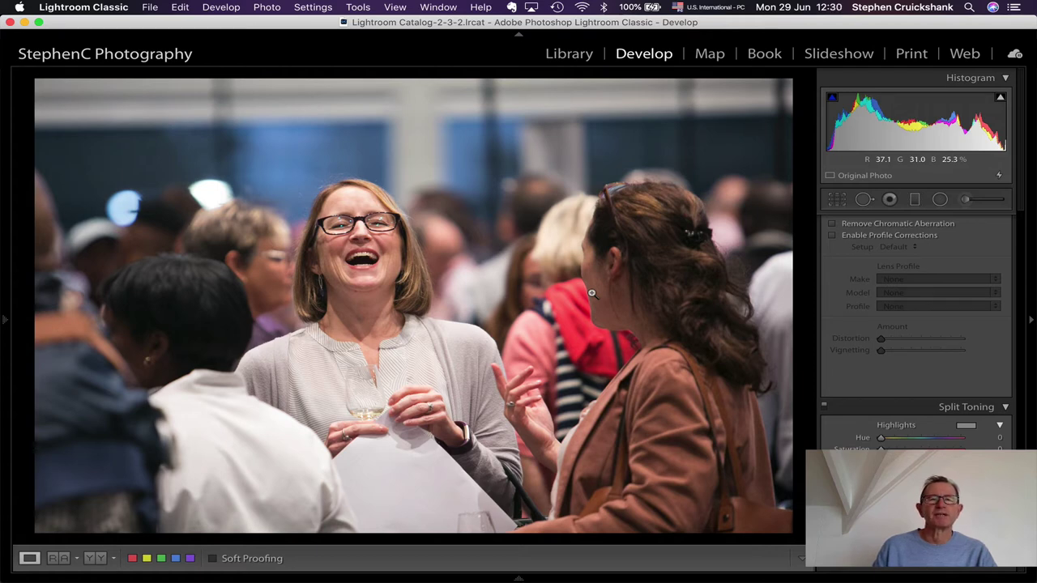
# Step: Advance to the Nelson Mandela Day poster on the chain-link fence
pyautogui.press('Right')
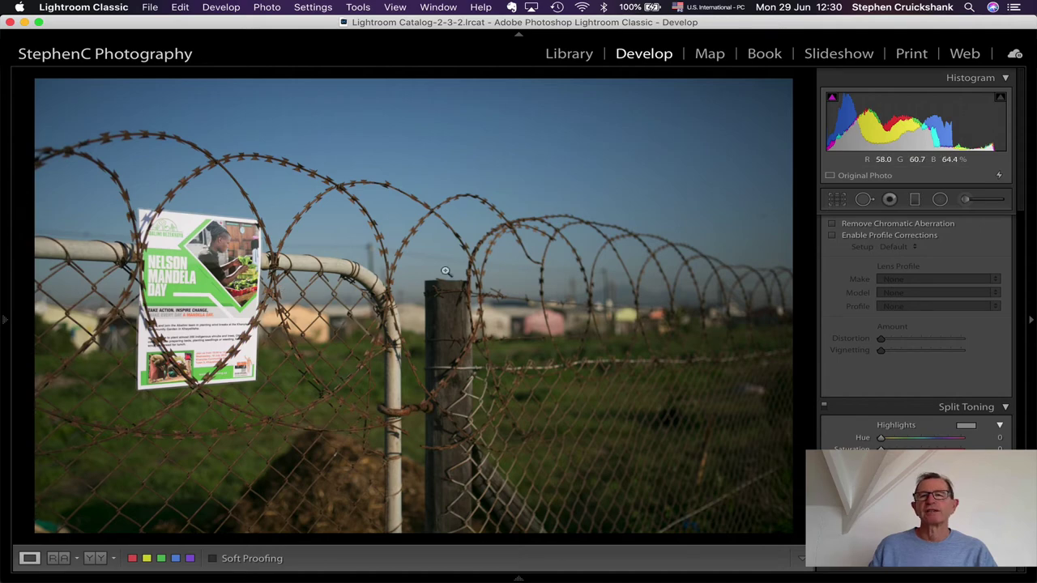
# Step: Zoom to 1:1, heal the sky dust spot with Spot Removal in Heal mode, then zoom back out
pyautogui.click(762, 220)
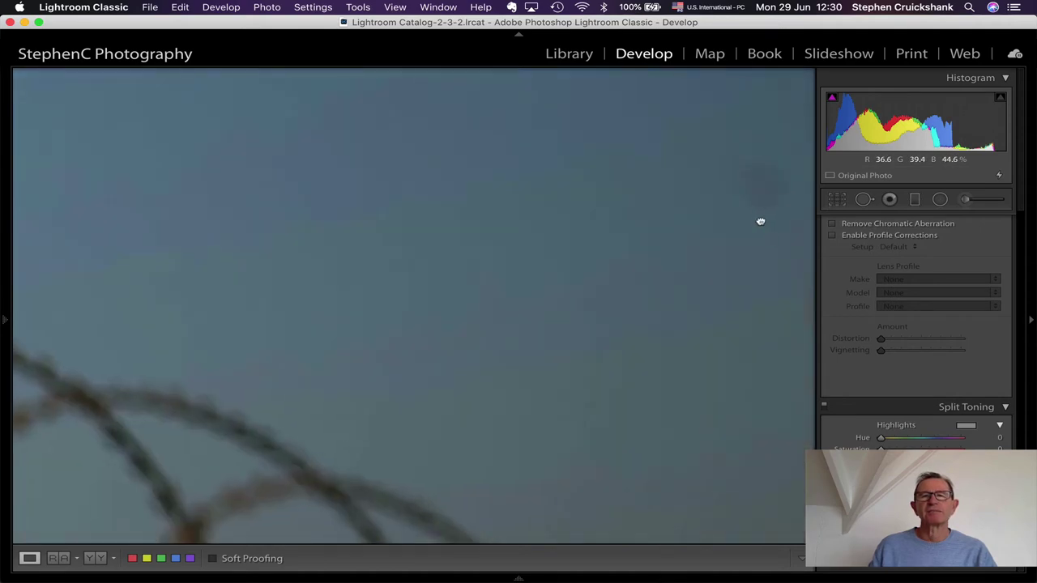
pyautogui.click(864, 199)
pyautogui.click(608, 206)
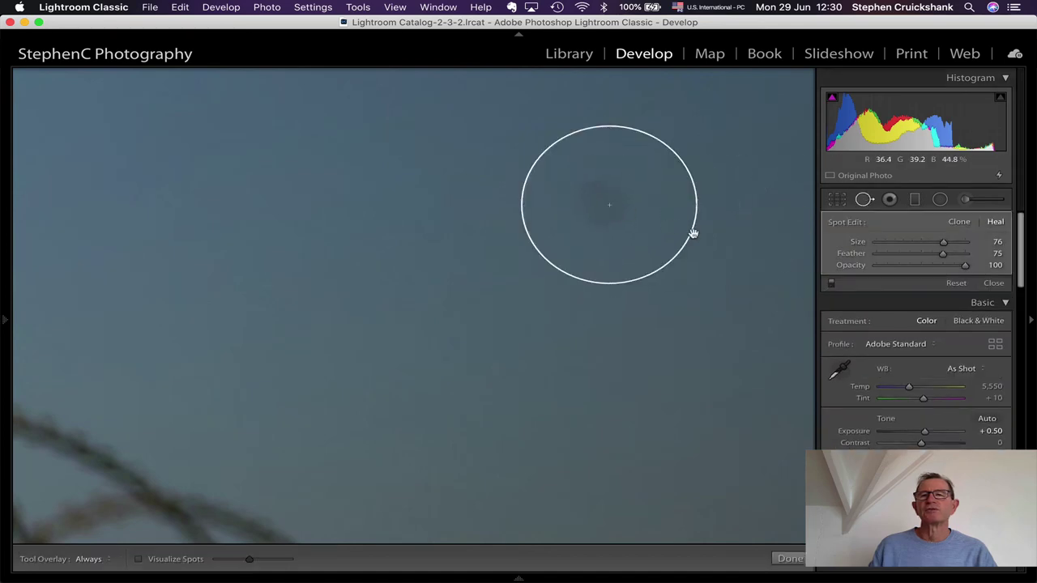
pyautogui.click(868, 199)
pyautogui.click(669, 264)
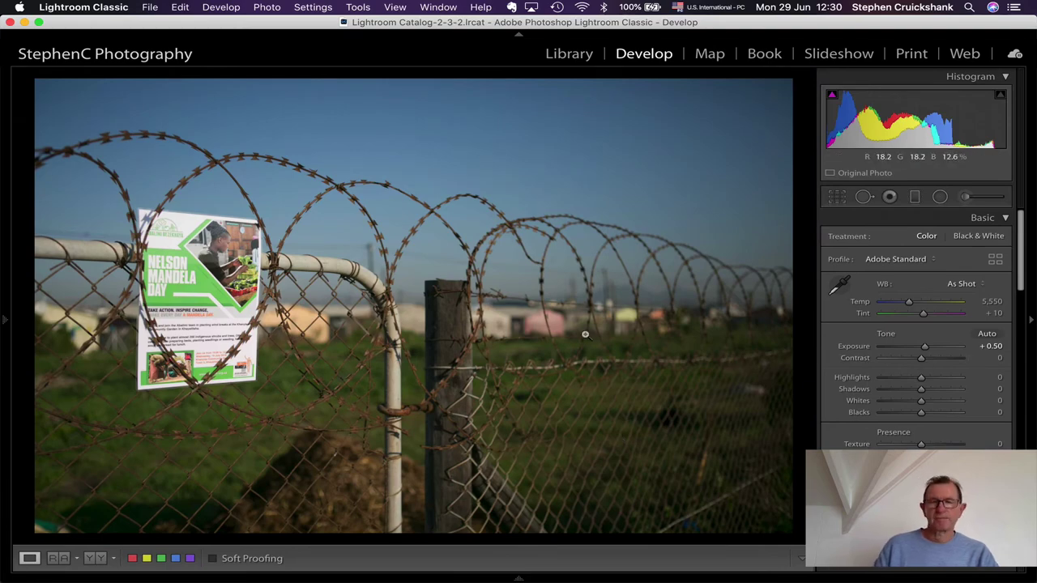
# Step: Advance from the fence photo to the show-jumping photo
pyautogui.press('Right')
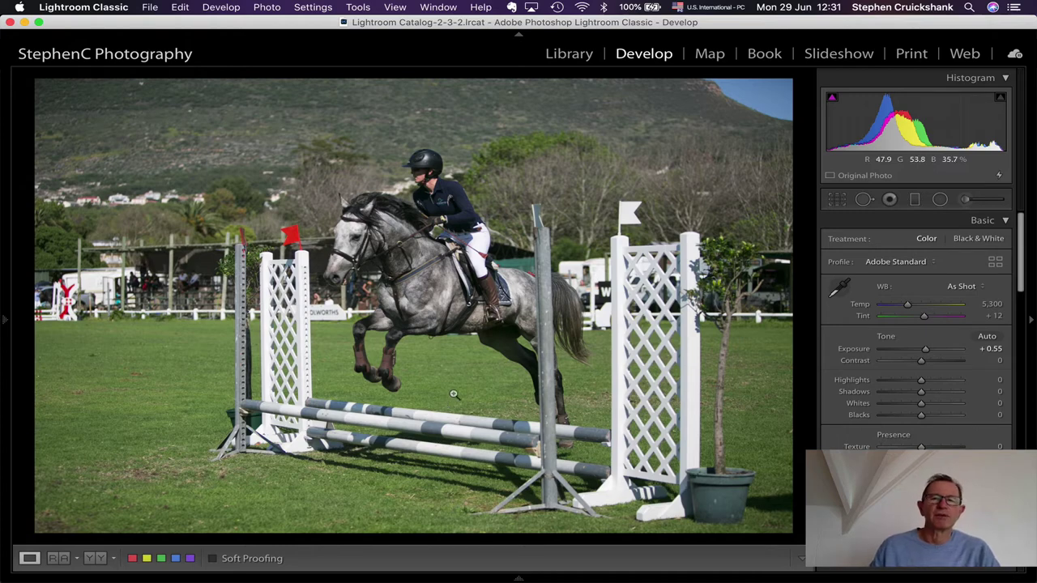
# Step: Back in the grid, filter to the five f/4.5 photos and open the map-reading man in Develop
pyautogui.press('g')
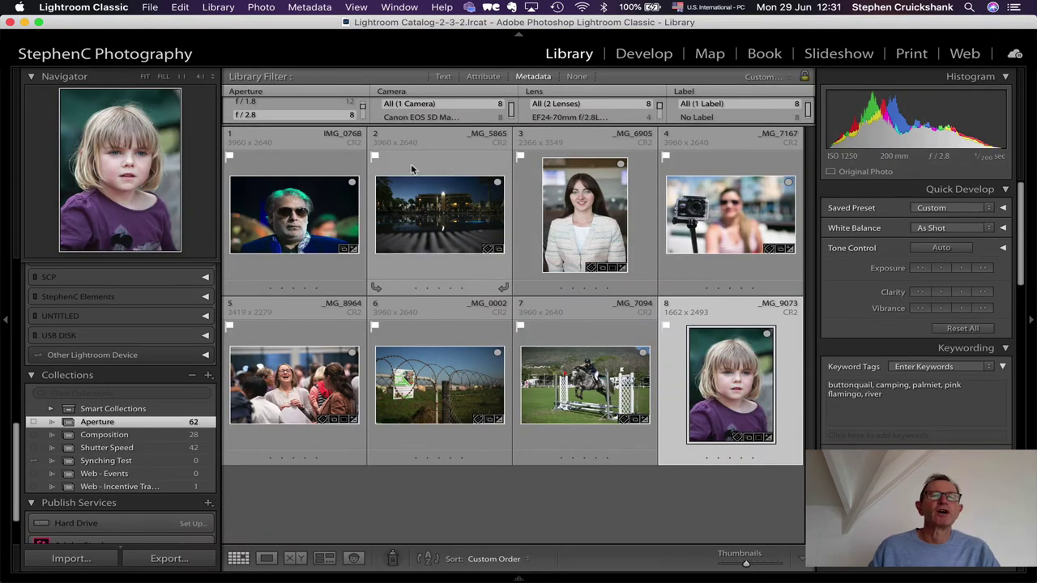
pyautogui.scroll(-1, 306, 111)
pyautogui.scroll(-4, 305, 114)
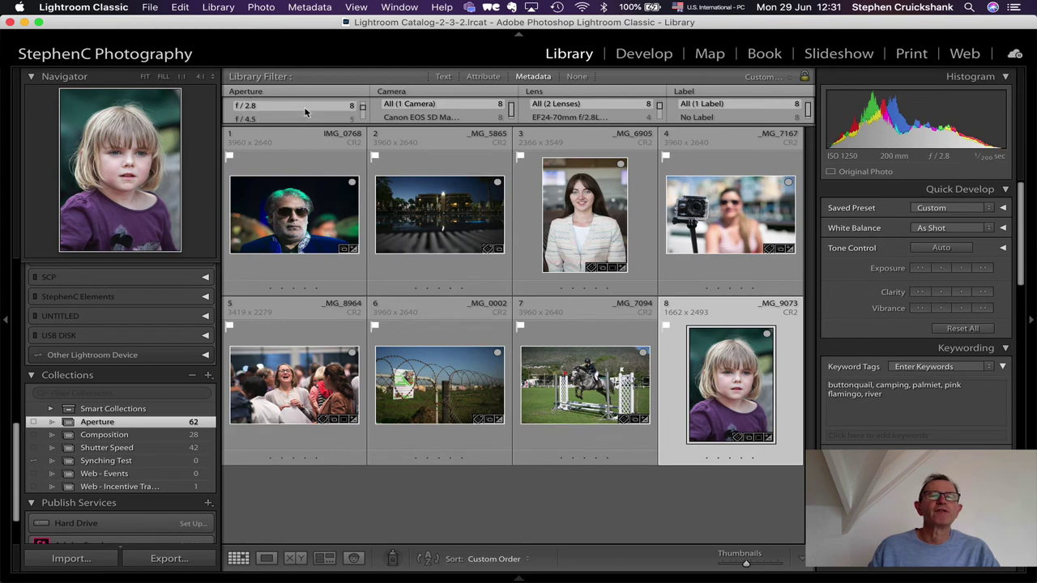
pyautogui.click(300, 116)
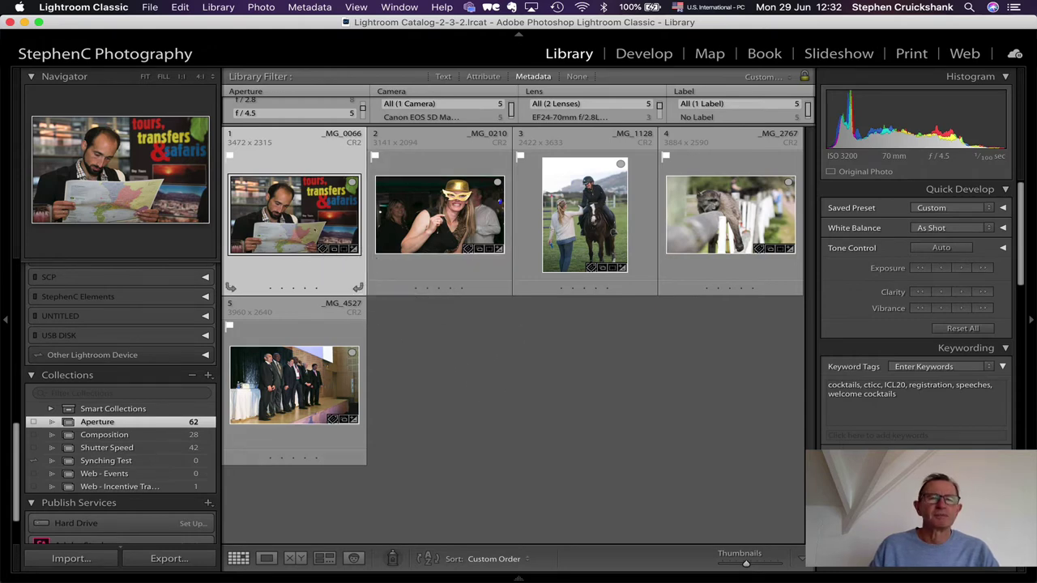
pyautogui.press('d')
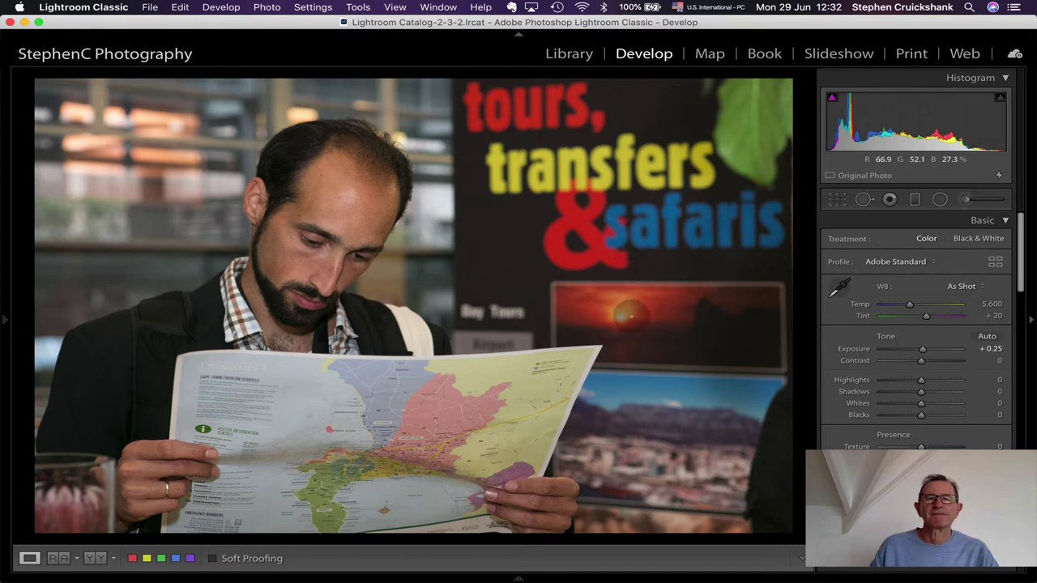
# Step: Advance to the woman in the gold glitter mask and bowler hat
pyautogui.press('Right')
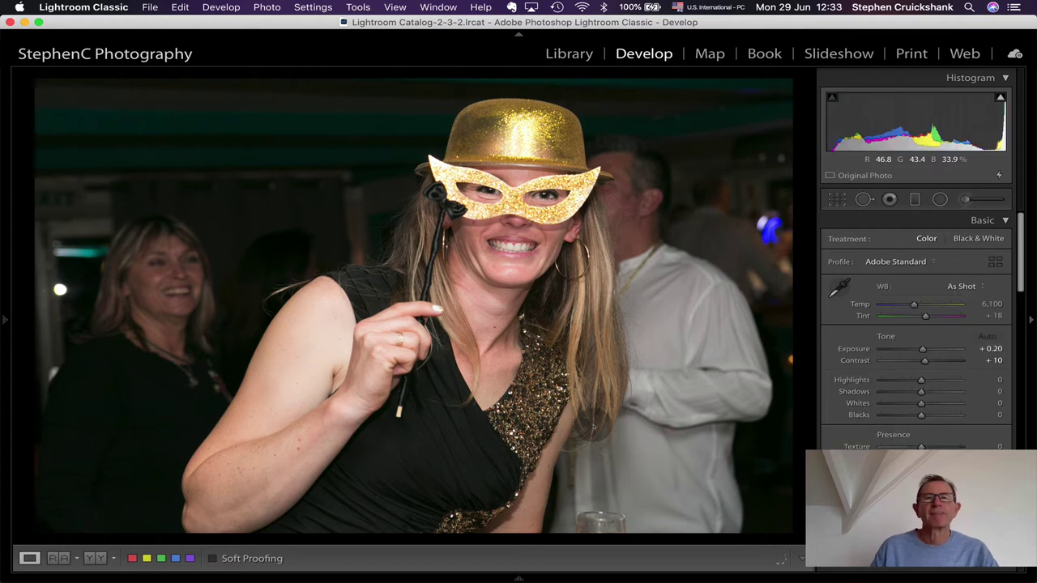
# Step: Advance in Develop to the young woman greeting a rider on a brown horse
pyautogui.press('Right')
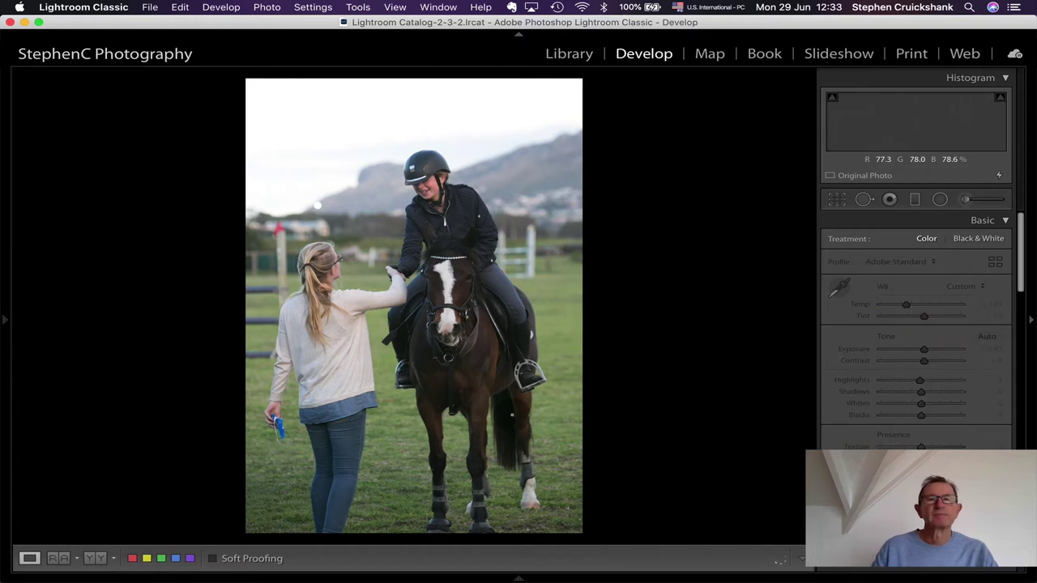
# Step: Step through the baboon photo to the six suited men standing on a stage
pyautogui.press('Right')
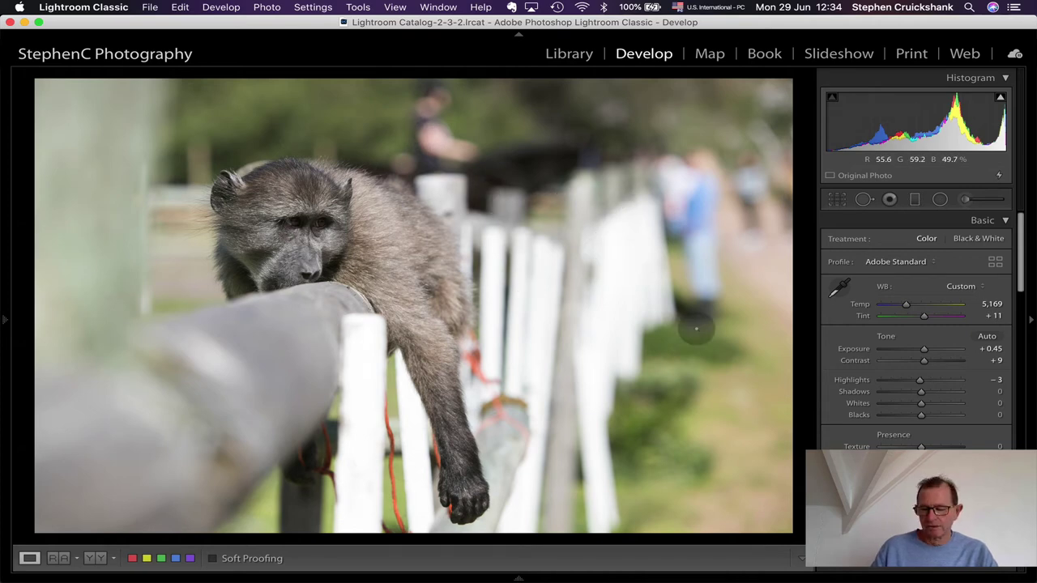
pyautogui.press('Right')
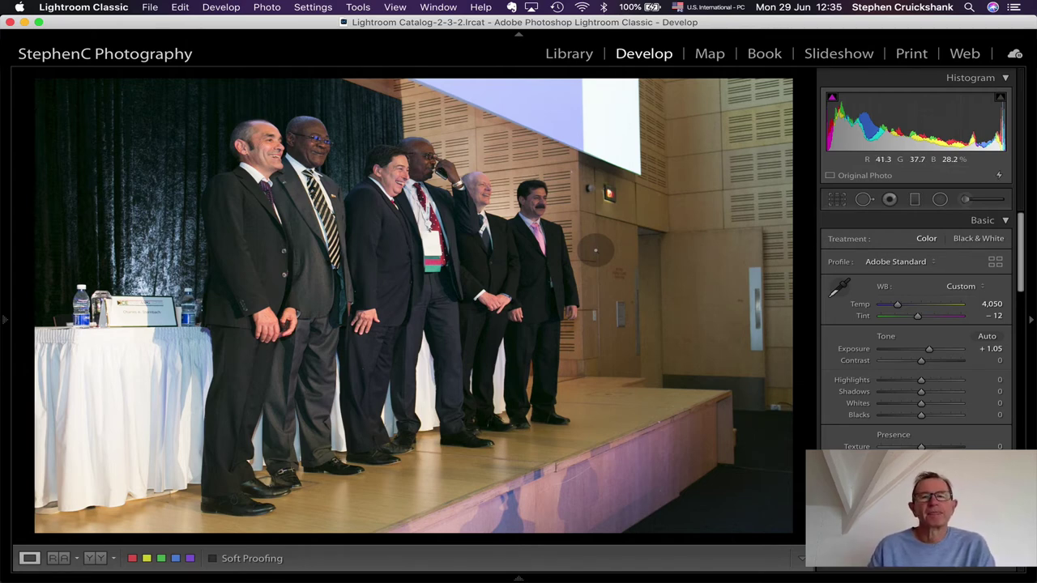
# Step: Switch back to the Library grid of filtered photos and scroll down the list
pyautogui.press('g')
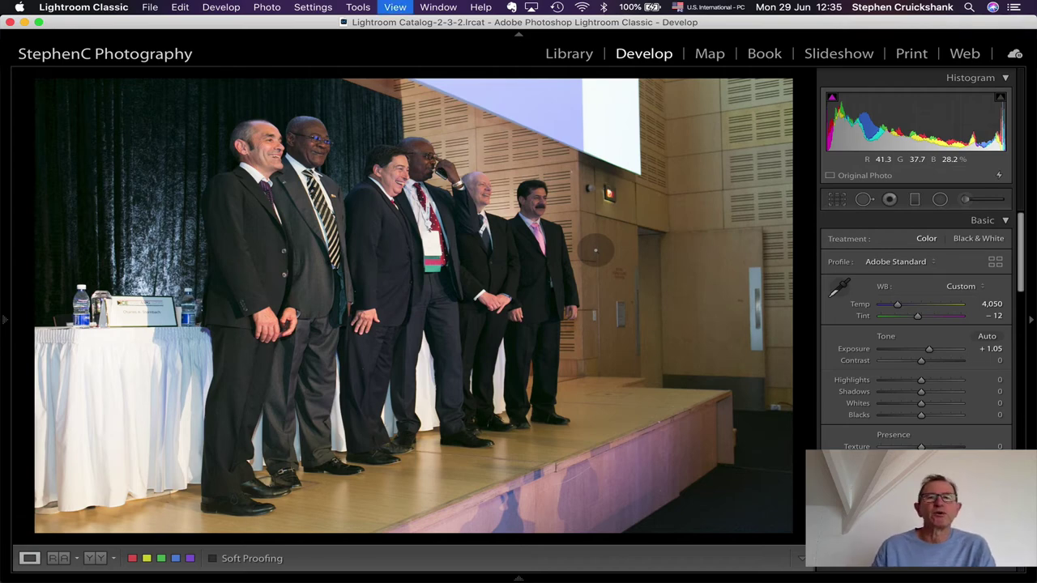
pyautogui.scroll(-2, 332, 115)
# Step: Filter the Aperture column to f/8.0 and open the speedboat shot in Develop
pyautogui.click(289, 116)
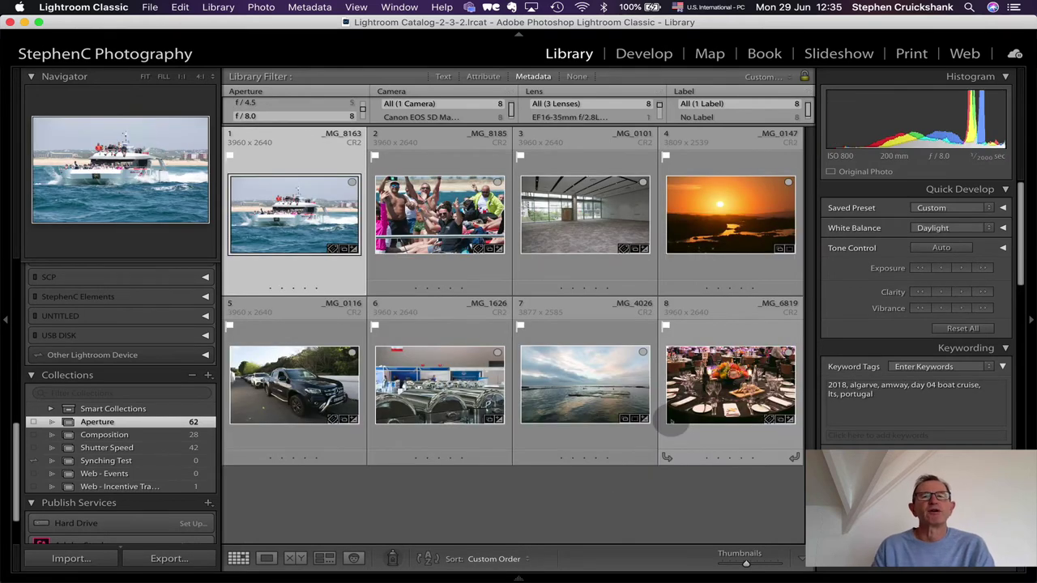
pyautogui.moveTo(672, 421)
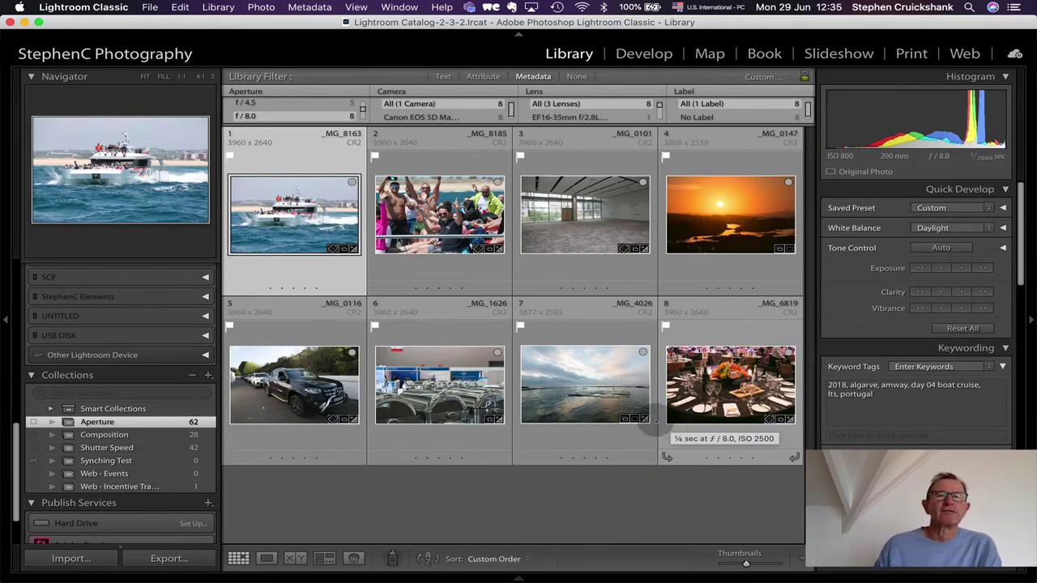
pyautogui.press('d')
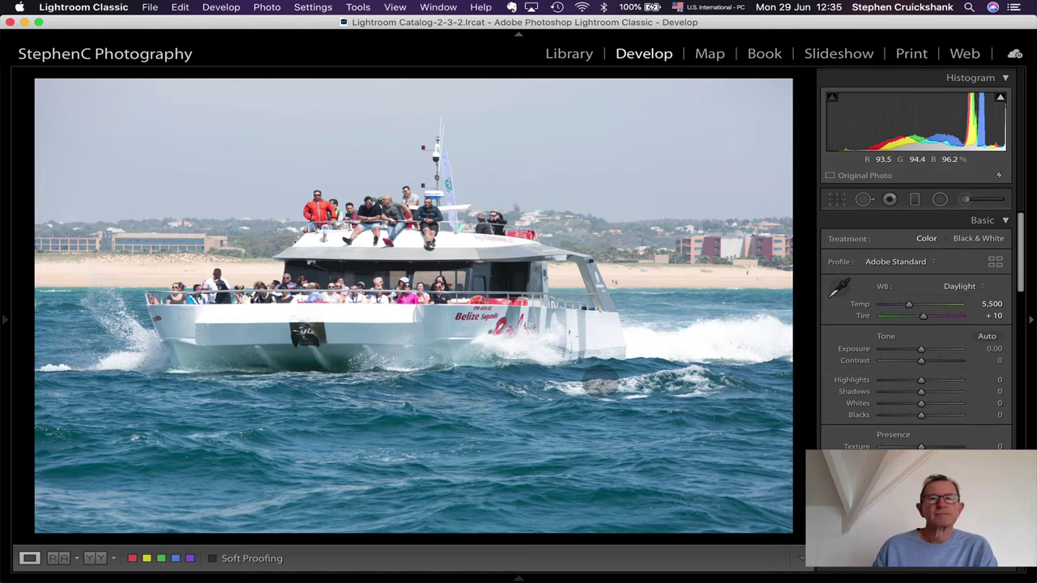
# Step: Step past the waving passengers and the empty room to the orange sunset photo
pyautogui.press('Right')
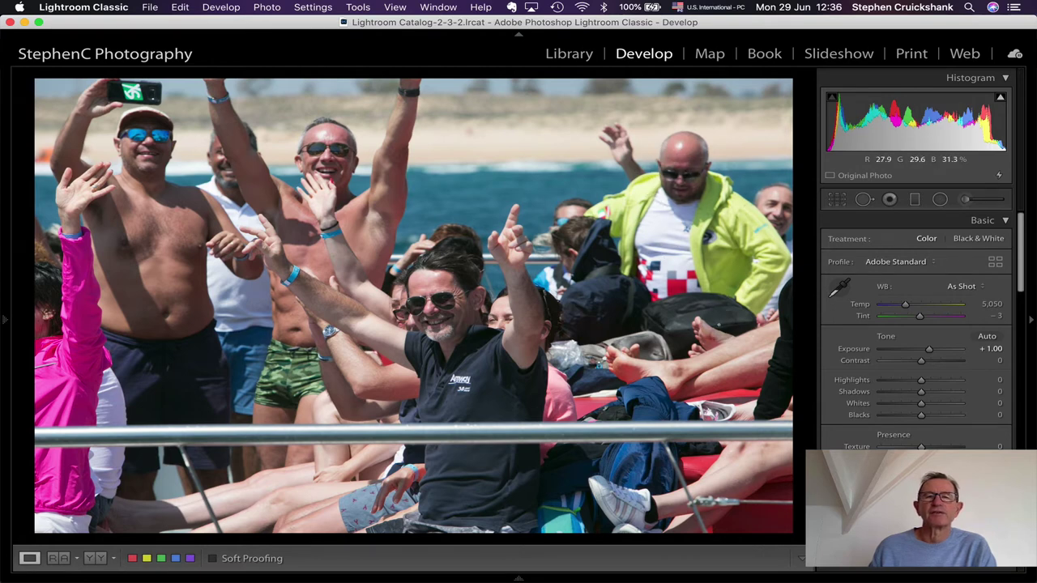
pyautogui.press('Right')
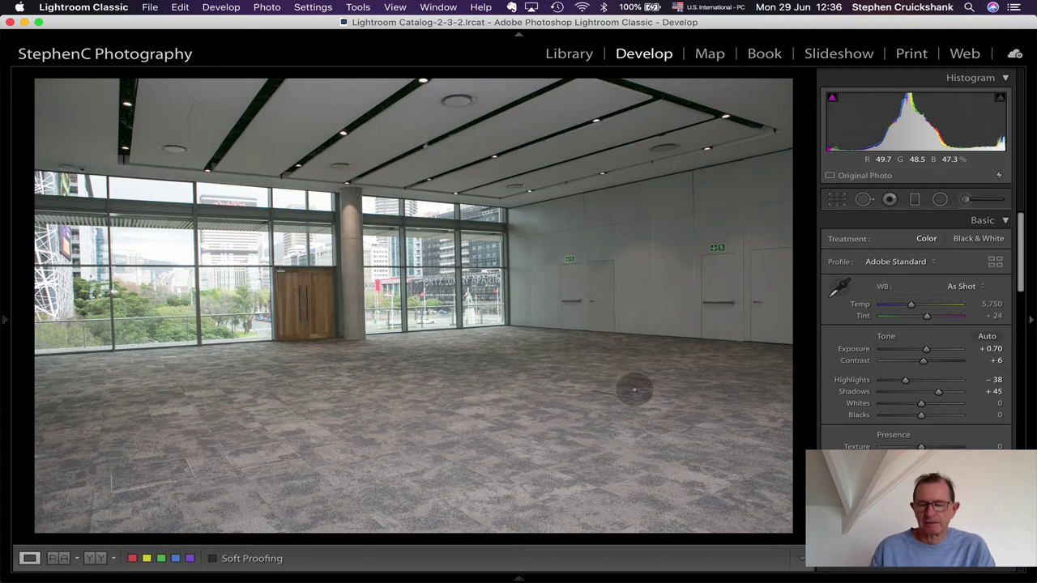
pyautogui.press('Right')
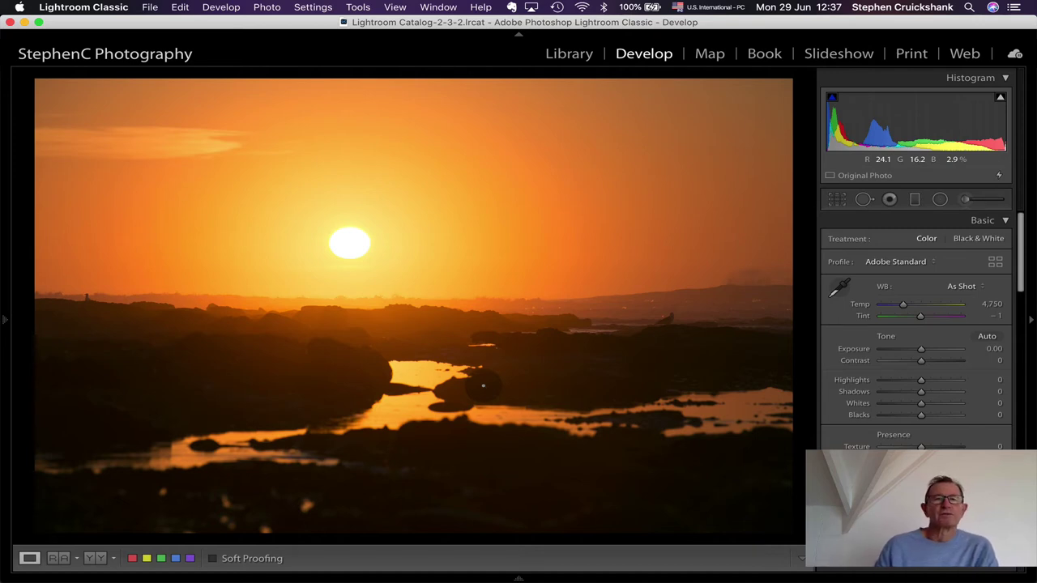
# Step: Advance past the sunset to the black Mercedes pickup parked on the street
pyautogui.press('Right')
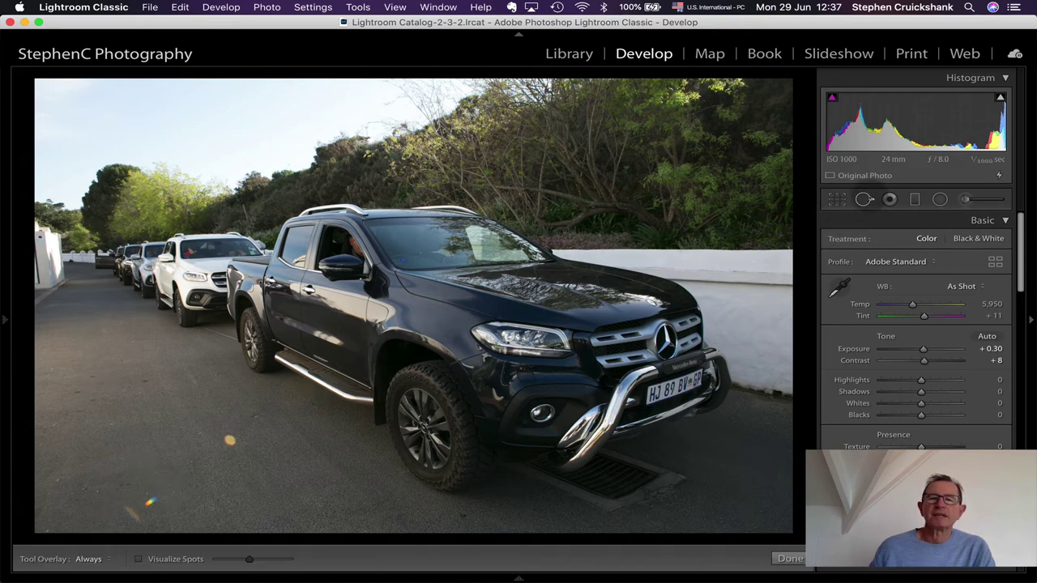
# Step: Heal the orange lens-flare spots on the road beside the Mercedes pickup with Spot Removal
pyautogui.click(864, 199)
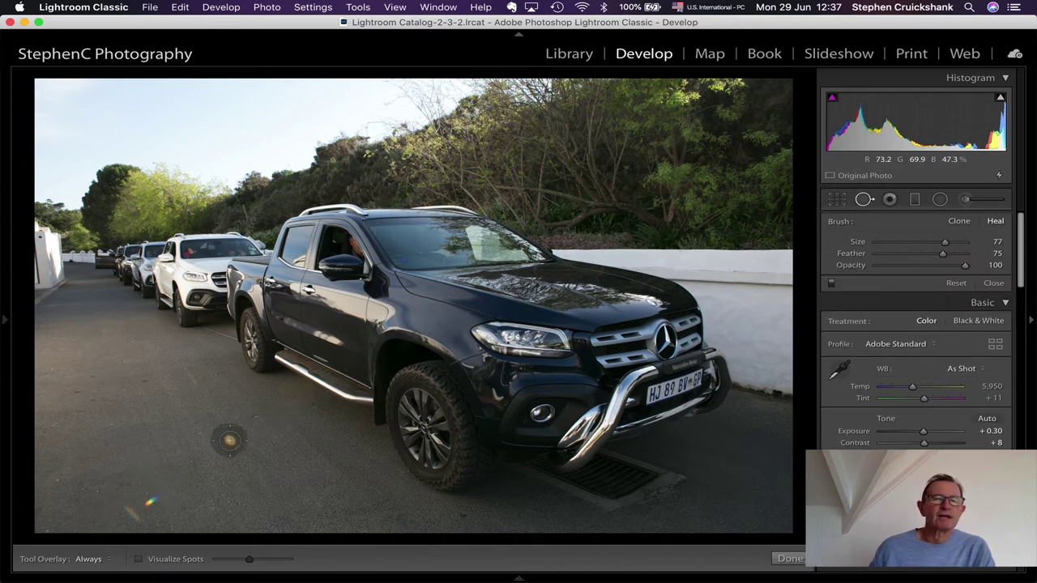
pyautogui.click(229, 440)
pyautogui.moveTo(136, 506); pyautogui.dragTo(156, 492)
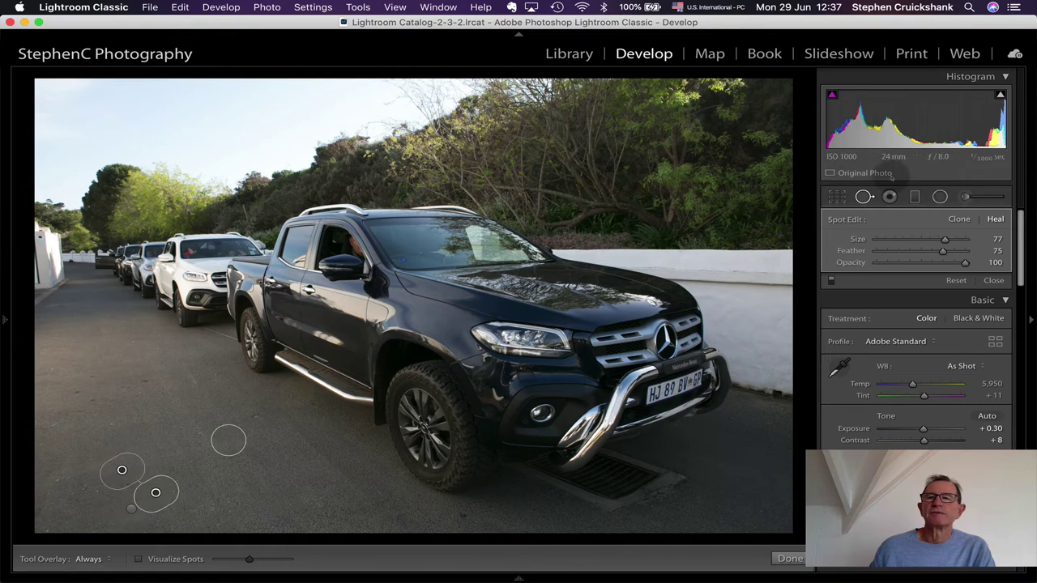
pyautogui.click(864, 196)
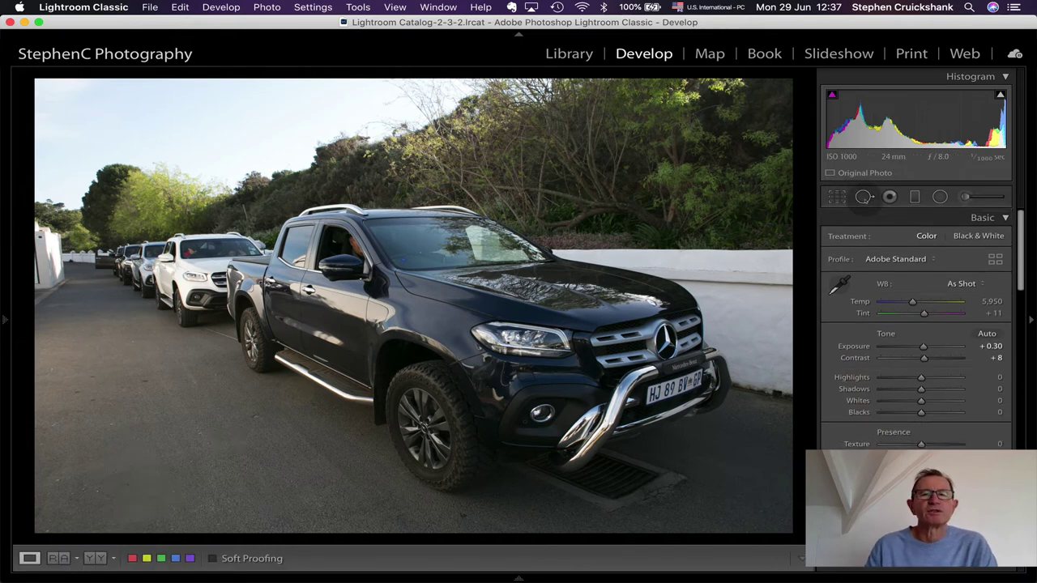